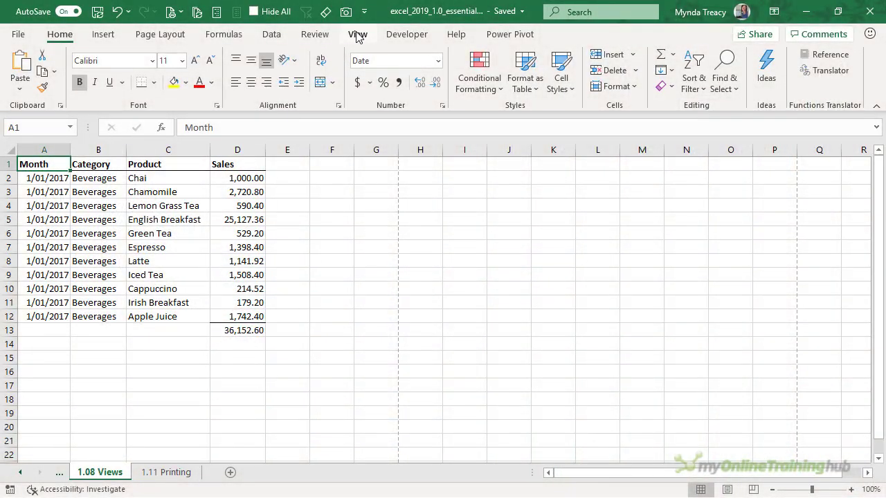
View the worksheet in Page Break Preview and Page Layout, and return it to Normal view.
left_click(357, 36)
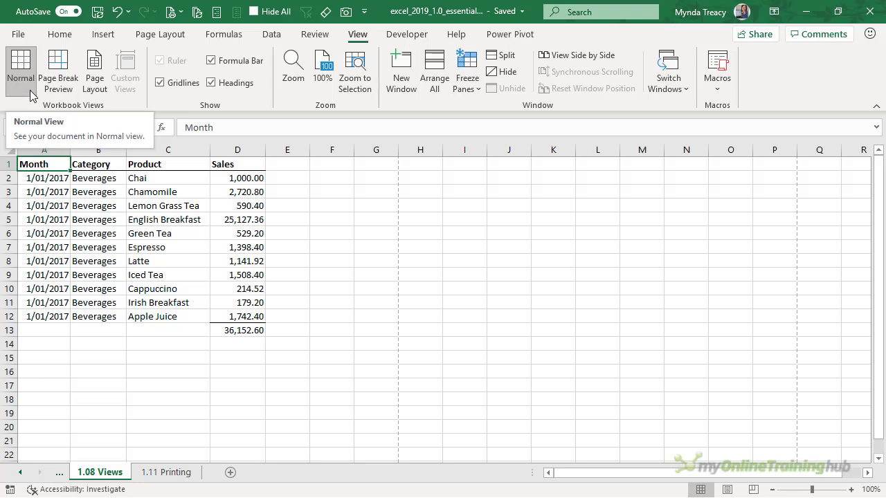
left_click(55, 92)
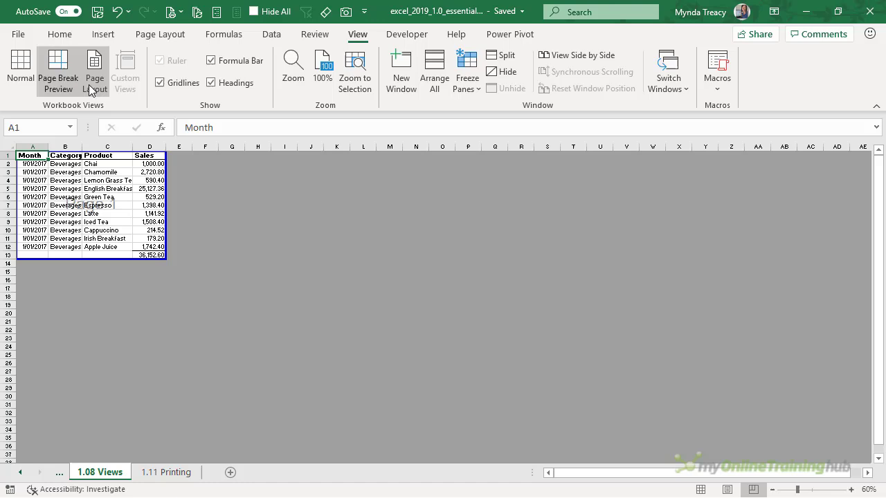
left_click(90, 90)
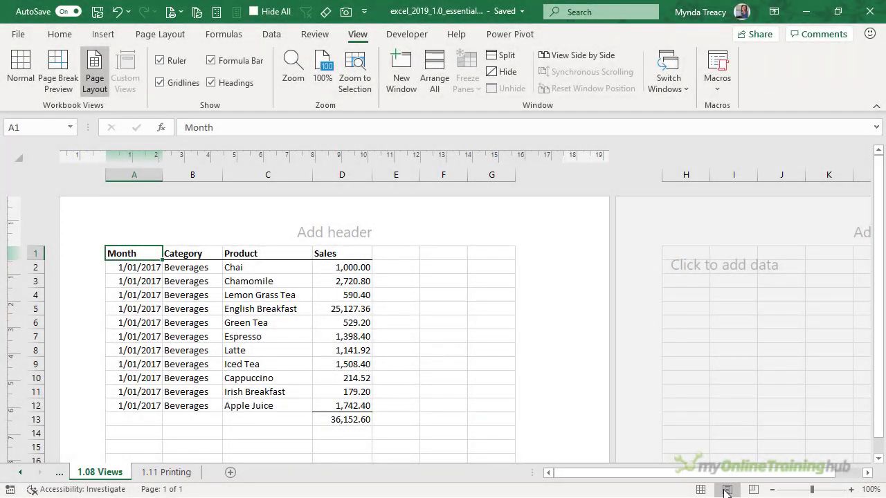
left_click(700, 490)
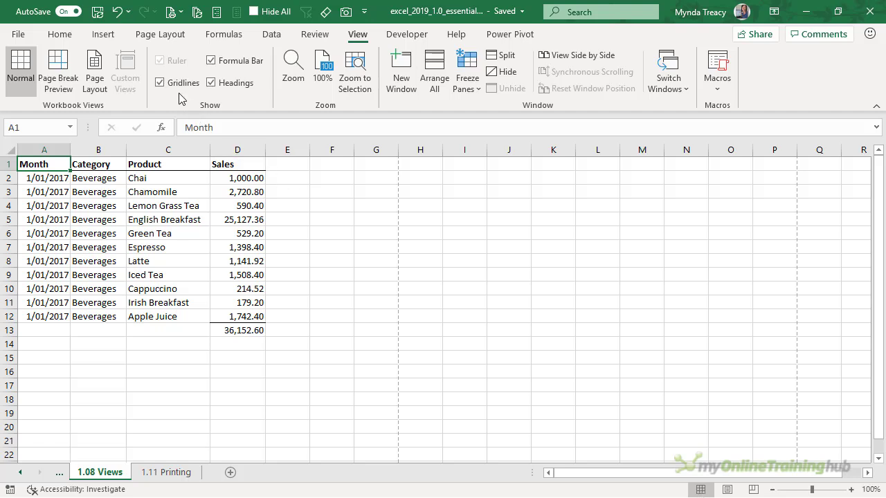
Hide the worksheet's gridlines, the formula bar and the row and column headings.
left_click(164, 82)
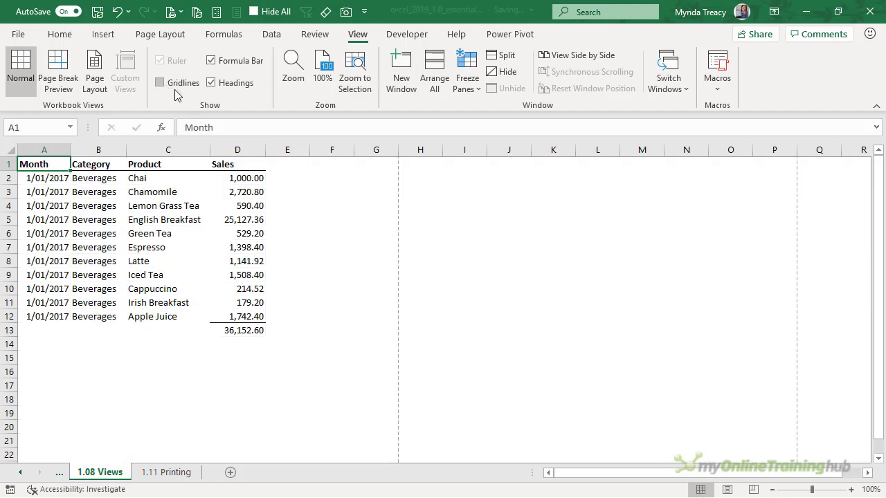
left_click(212, 60)
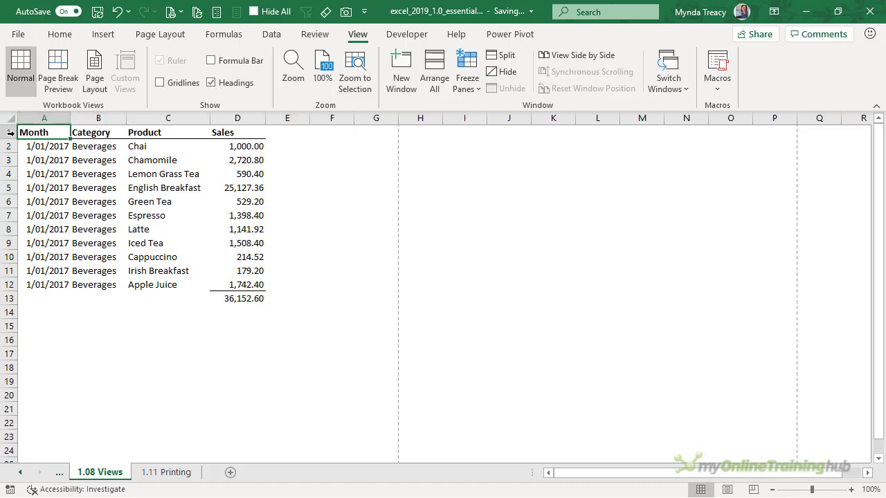
left_click(210, 83)
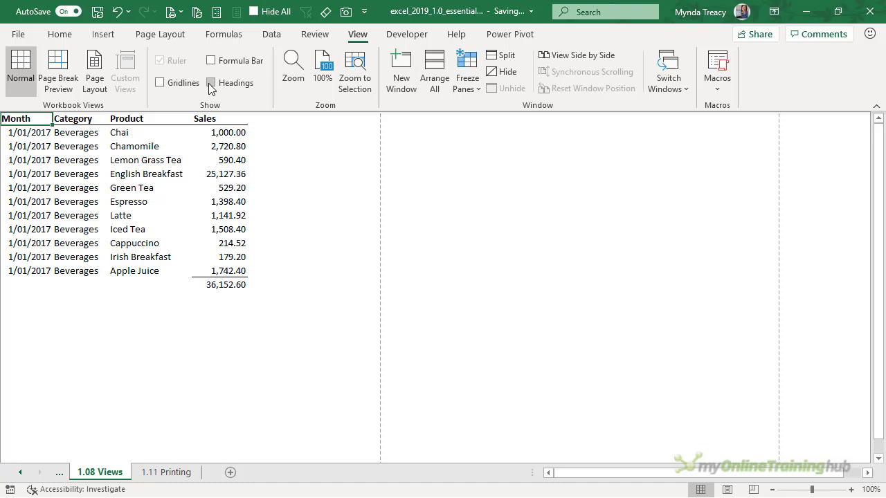
Show the row and column headings, the formula bar and the gridlines again.
left_click(211, 83)
left_click(210, 61)
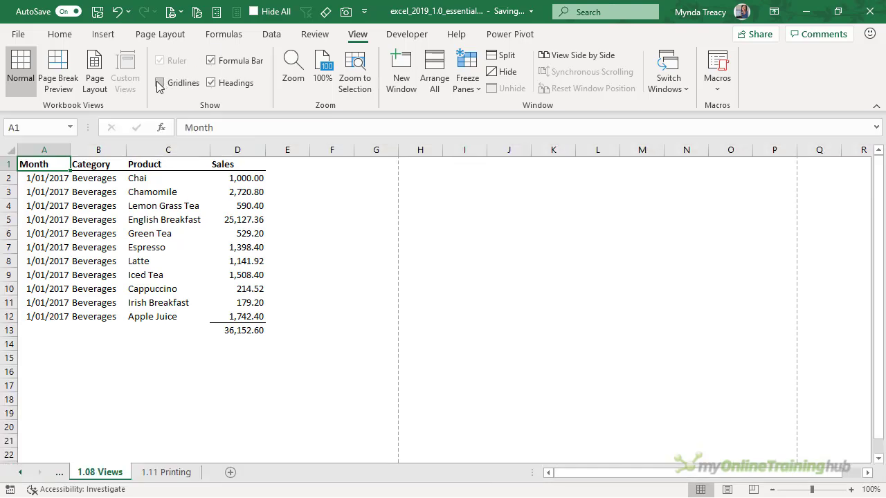
left_click(159, 84)
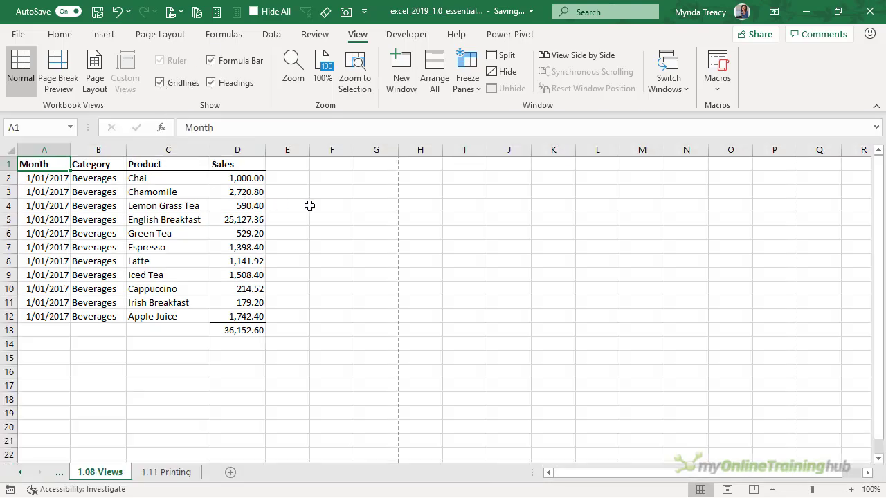
Set the worksheet's magnification to a custom zoom of 85%.
left_click(296, 86)
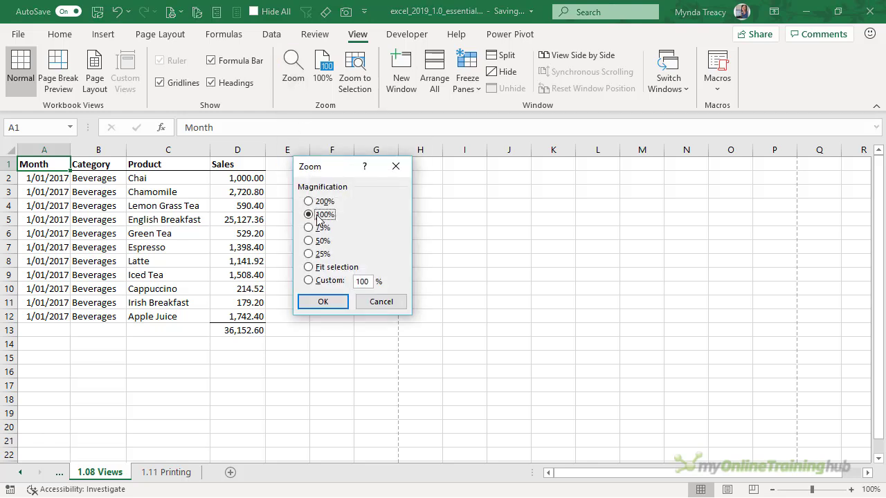
left_click(310, 269)
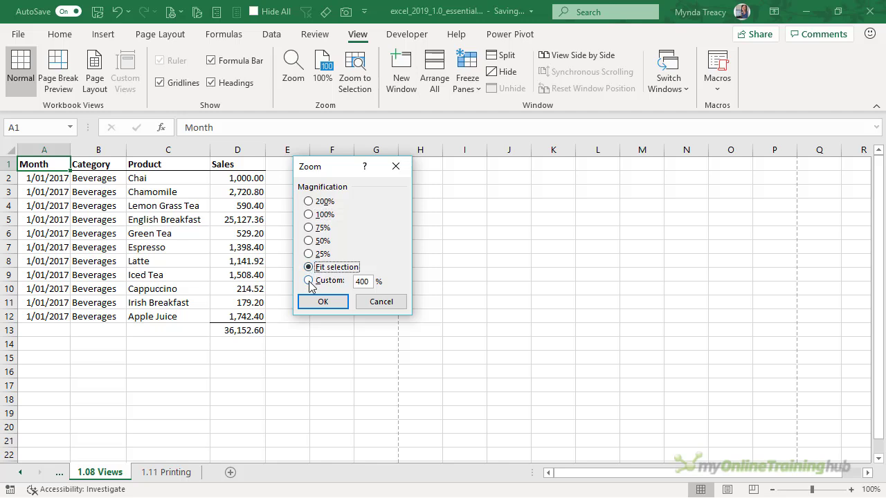
left_click(309, 281)
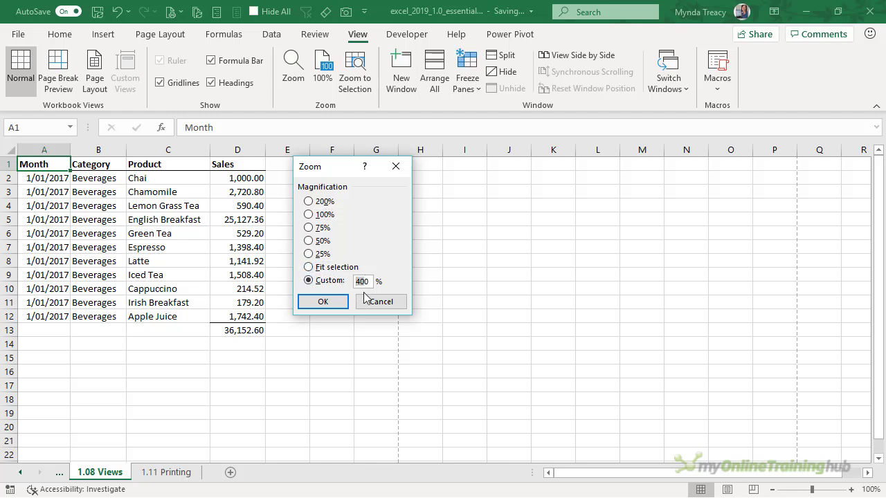
type("85")
left_click(340, 302)
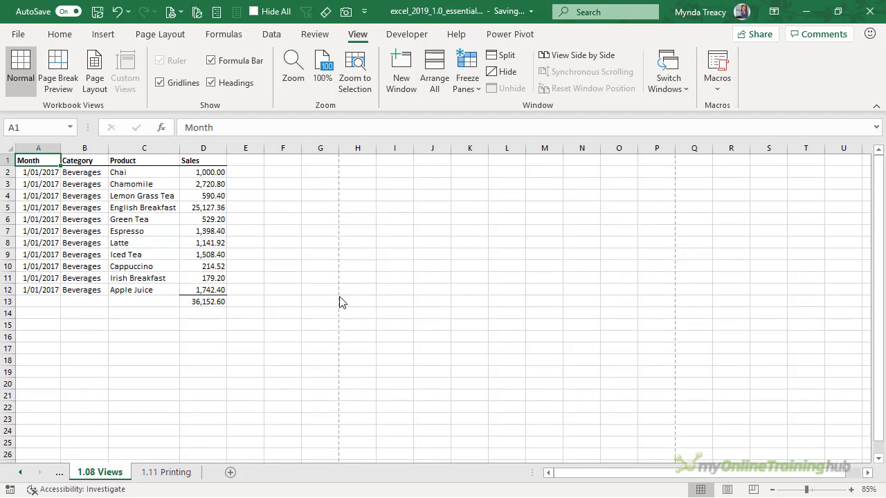
Reset the zoom to 100%, and zoom the worksheet to fit the selected range A1:D13.
left_click(322, 85)
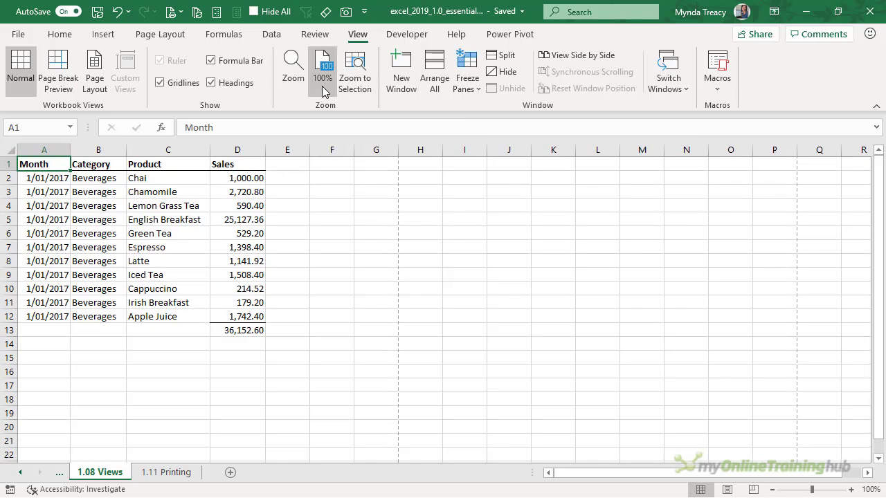
left_click(237, 326, "shift")
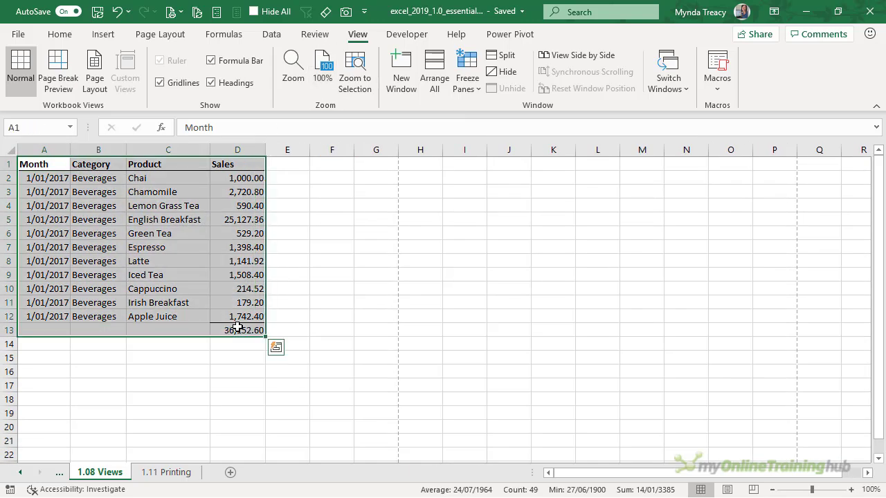
left_click(361, 93)
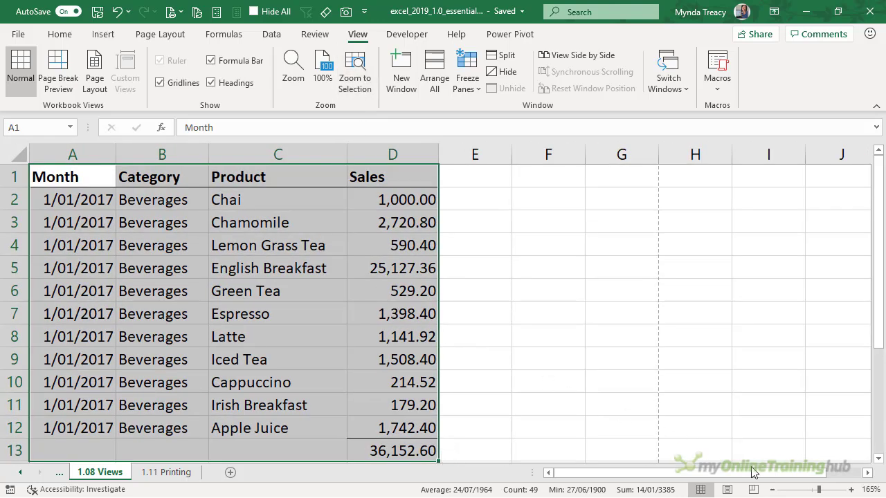
Zoom the worksheet in stepwise to 180%, and bring it back down to 100%.
left_click(839, 494)
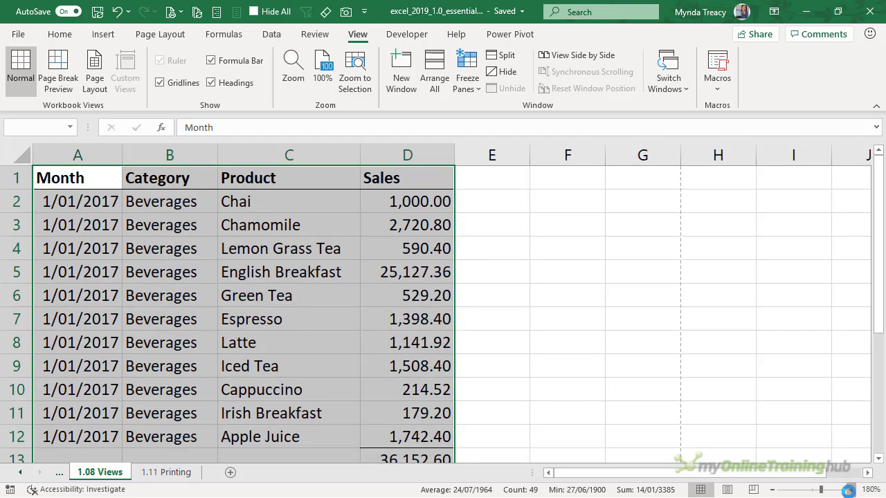
left_click(839, 494)
left_click(839, 494)
left_click(773, 491)
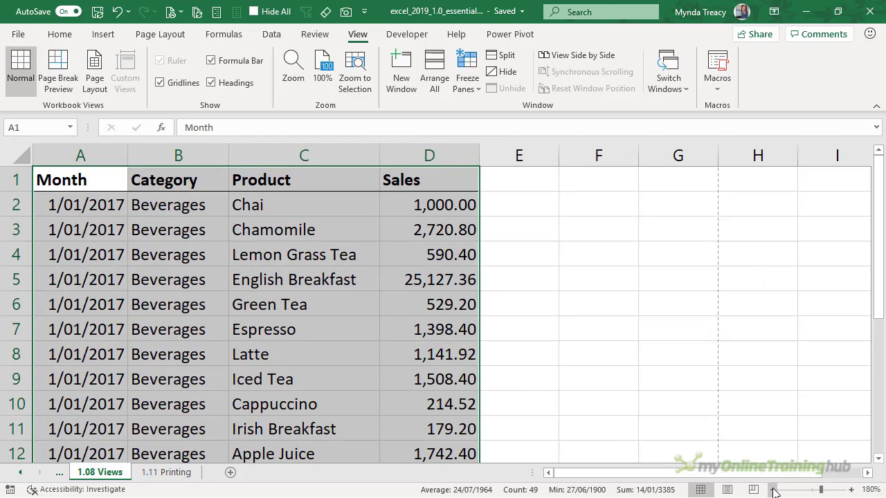
left_click(774, 490)
left_click(774, 491)
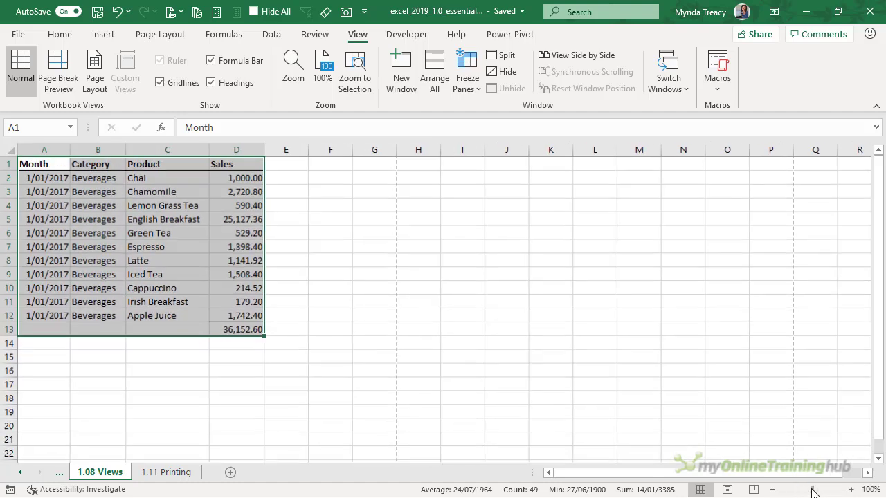
left_click(814, 491)
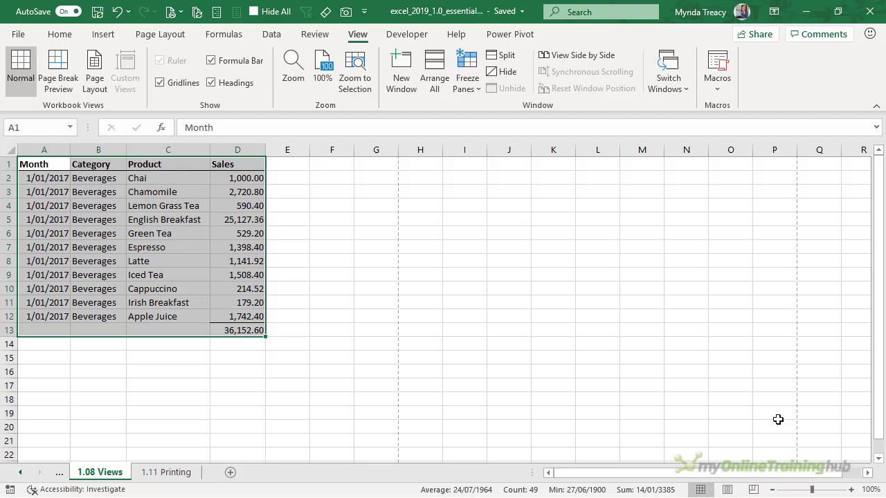
Zoom in on the sales table to about 145% and return the zoom to 100%.
key("ctrl")
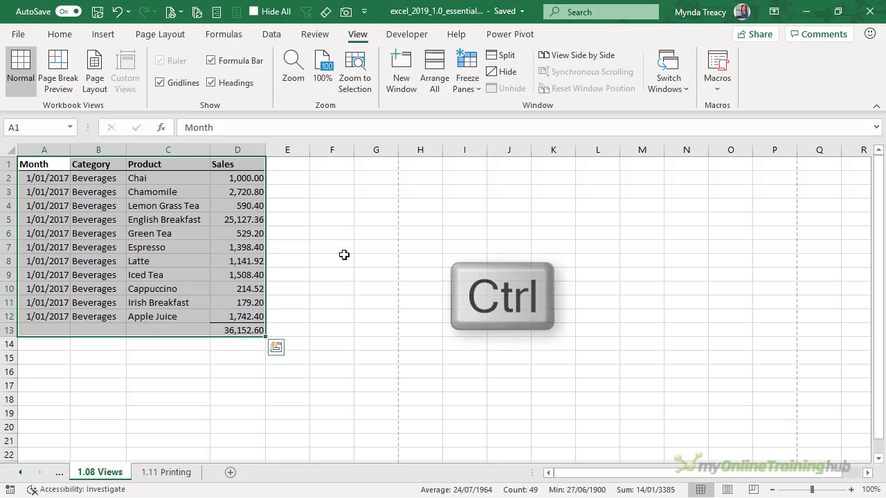
scroll(344, 254, "up", 3)
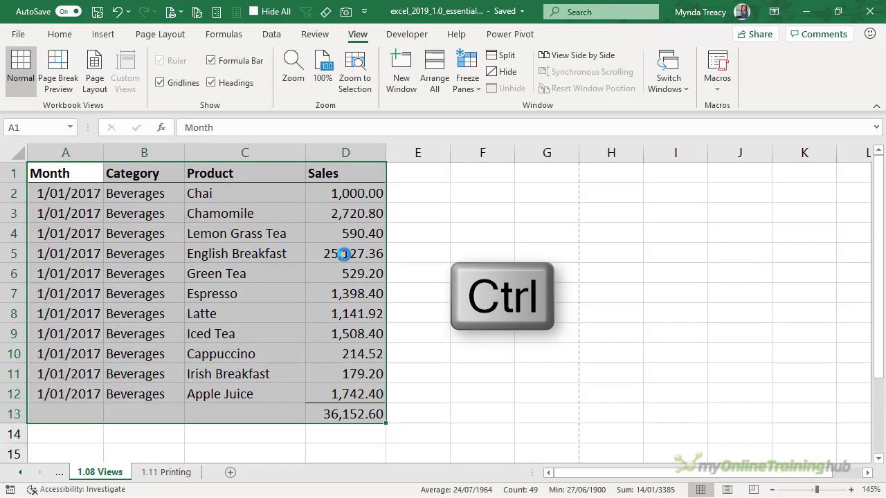
scroll(344, 254, "down", 4)
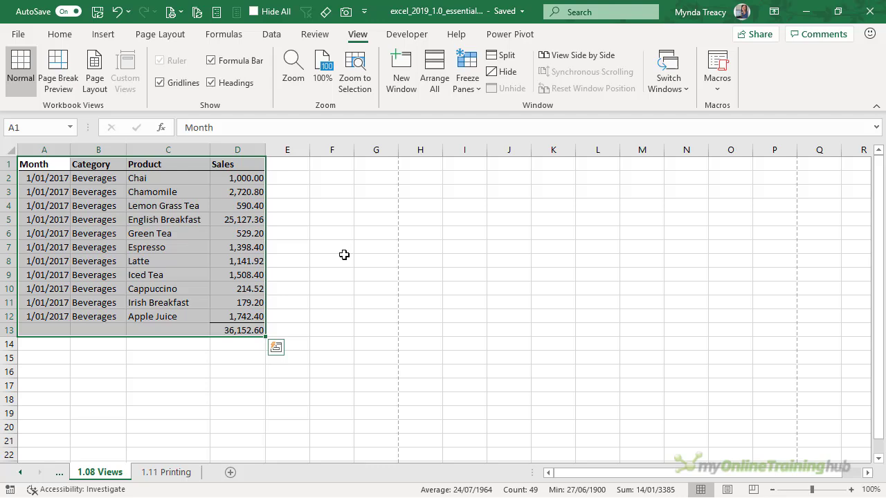
Open a second window of the workbook and arrange the windows horizontally.
left_click(411, 84)
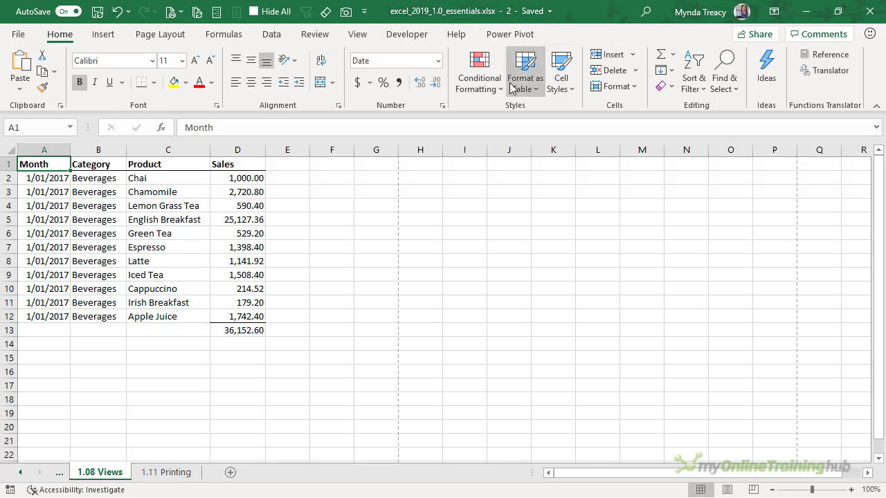
left_click(353, 36)
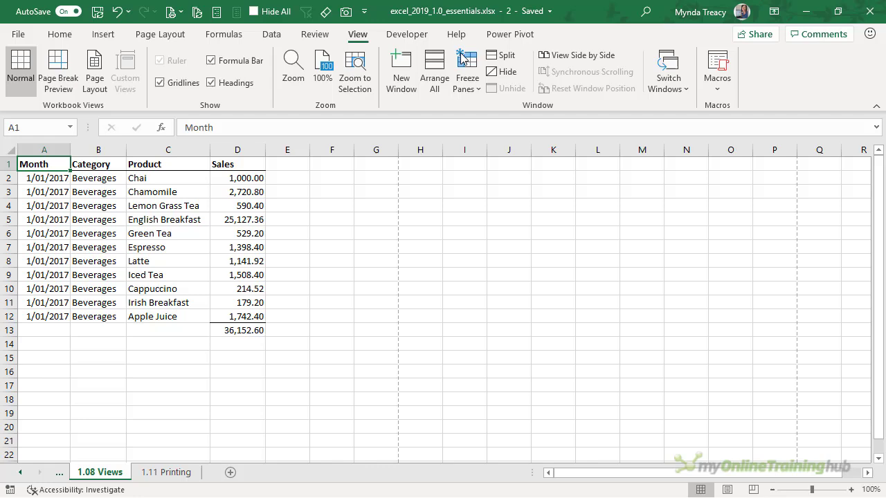
left_click(433, 73)
left_click(317, 229)
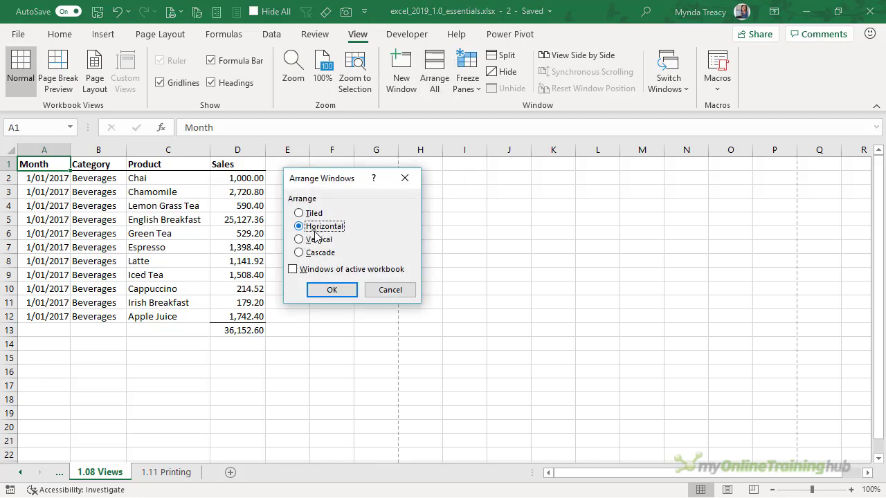
left_click(326, 293)
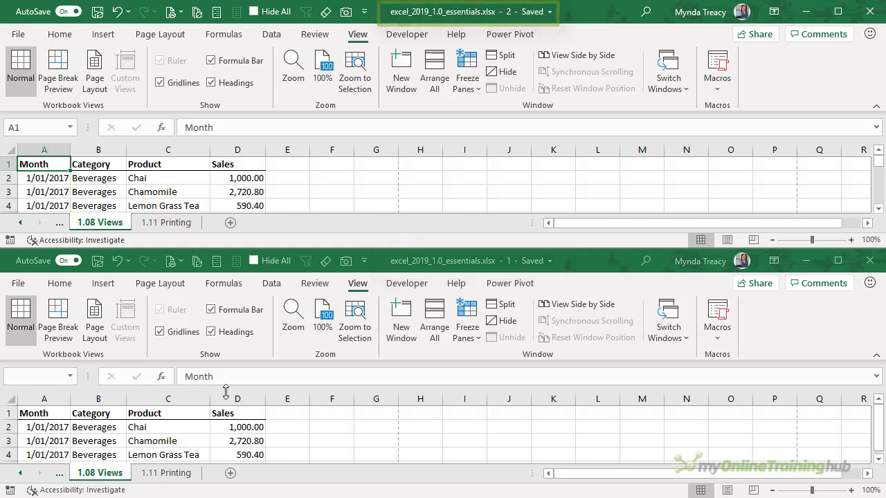
Set the Chai sales value in cell D2 to 800 in the workbook's first window.
left_click(230, 430)
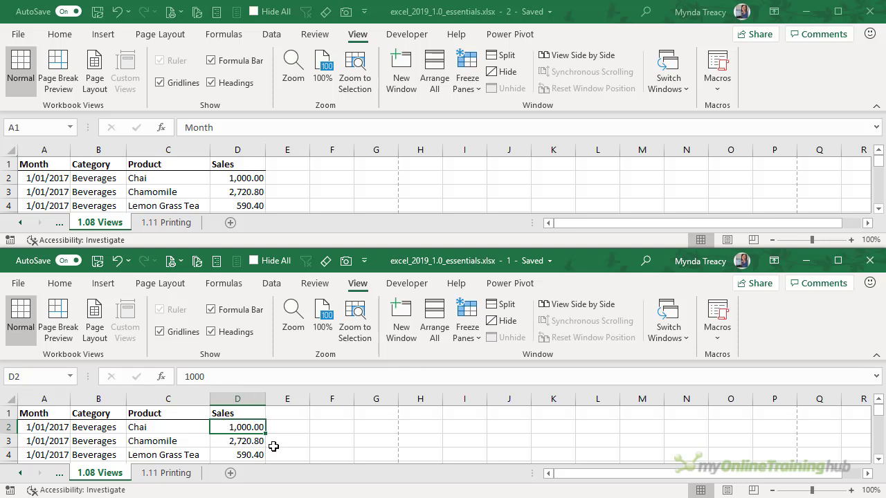
type("800")
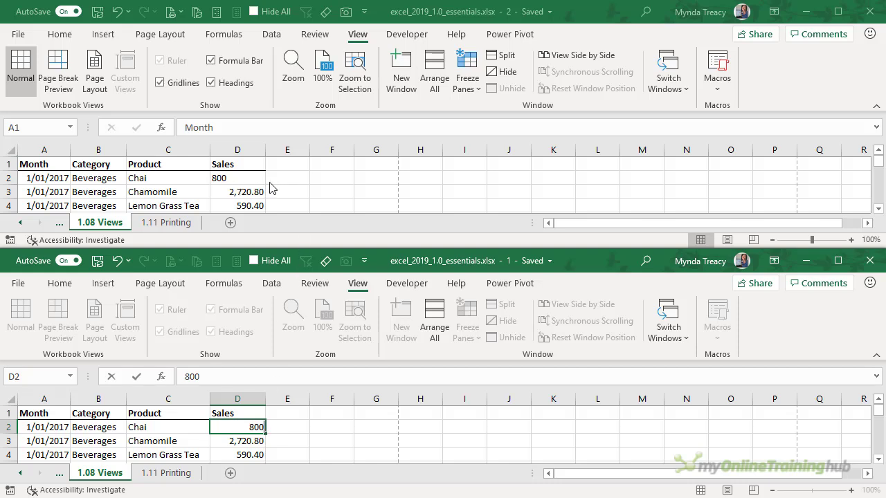
key("Return")
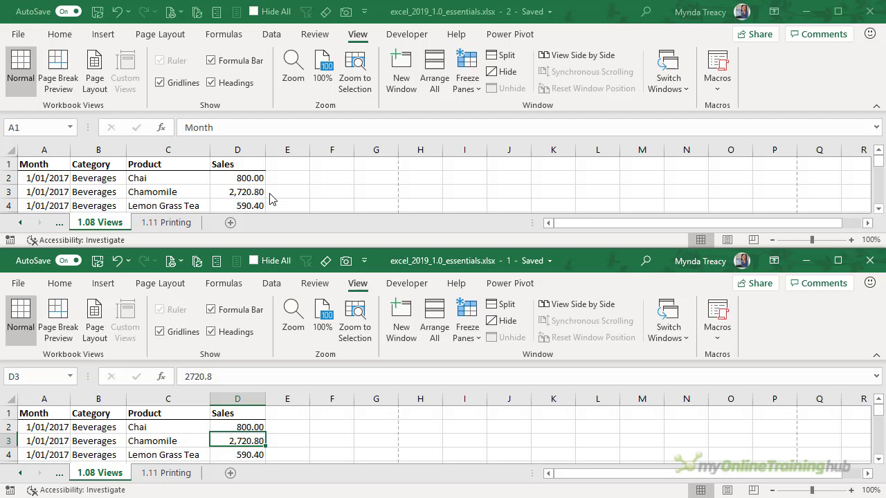
Rearrange the two workbook windows vertically.
left_click(438, 88)
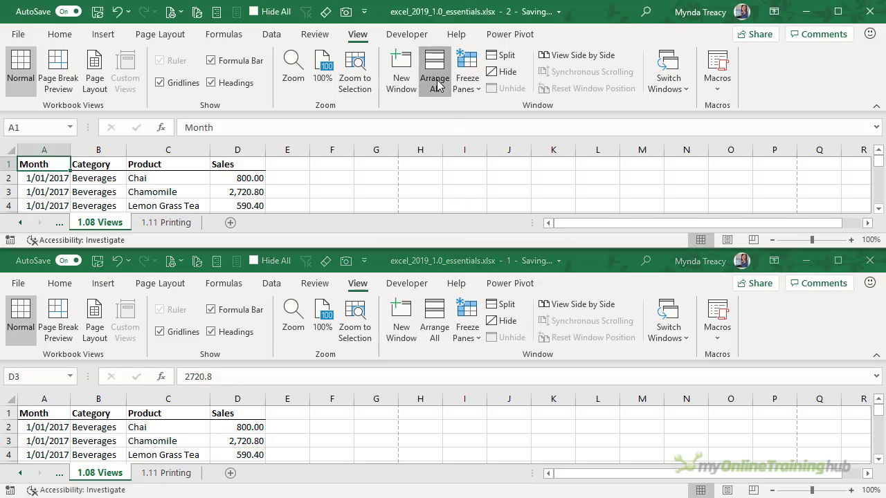
left_click(317, 241)
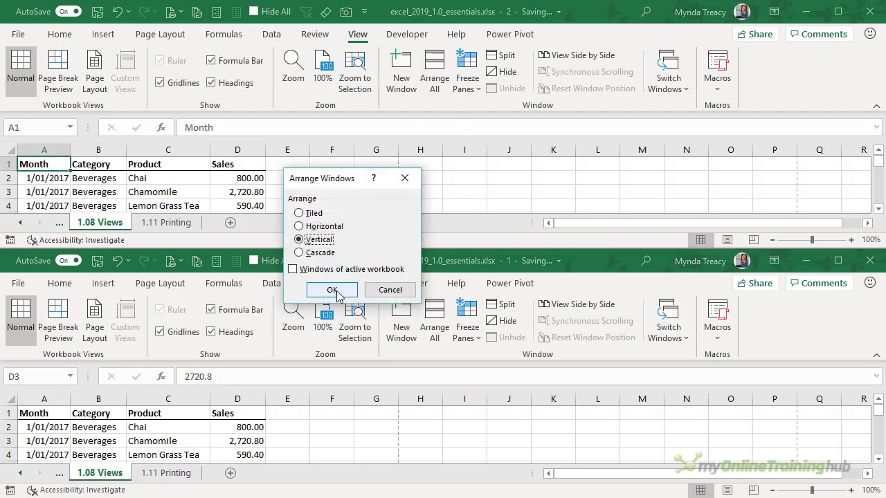
left_click(332, 291)
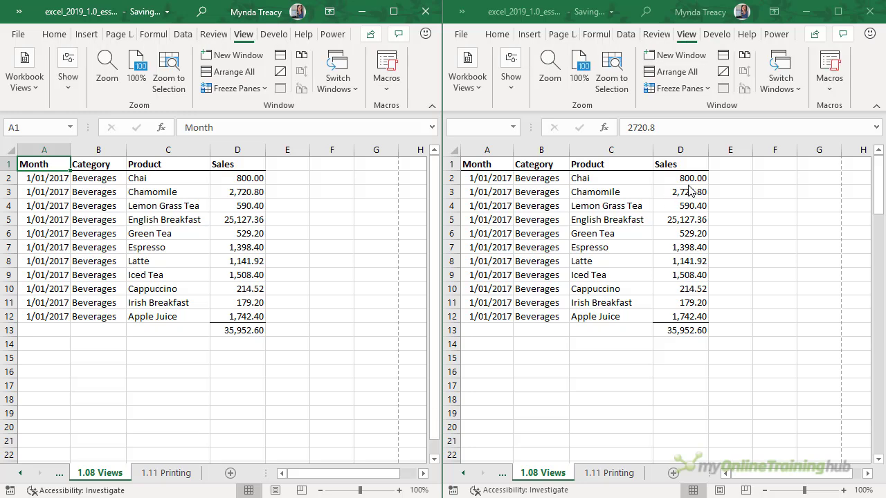
View the workbook side by side with its second window, excel_2019_1.0_essentials.xlsx - 2, and show the 1.11 Printing sheet in one window.
left_click(745, 56)
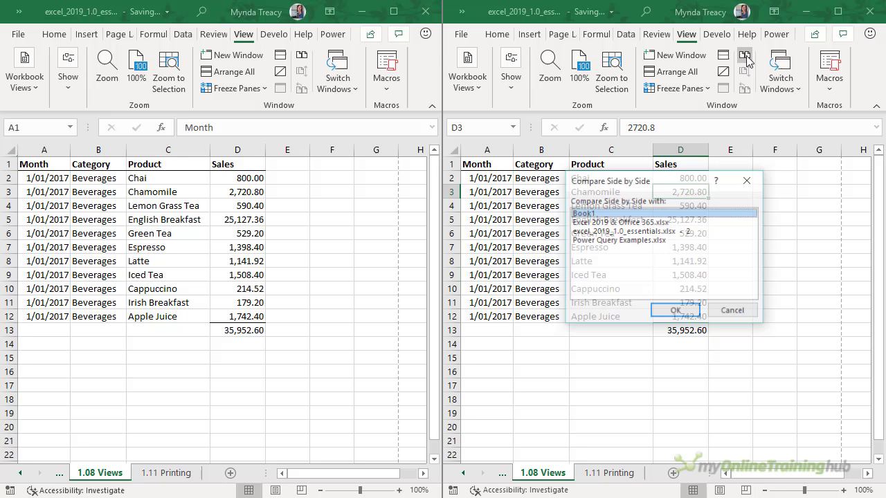
left_click(680, 233)
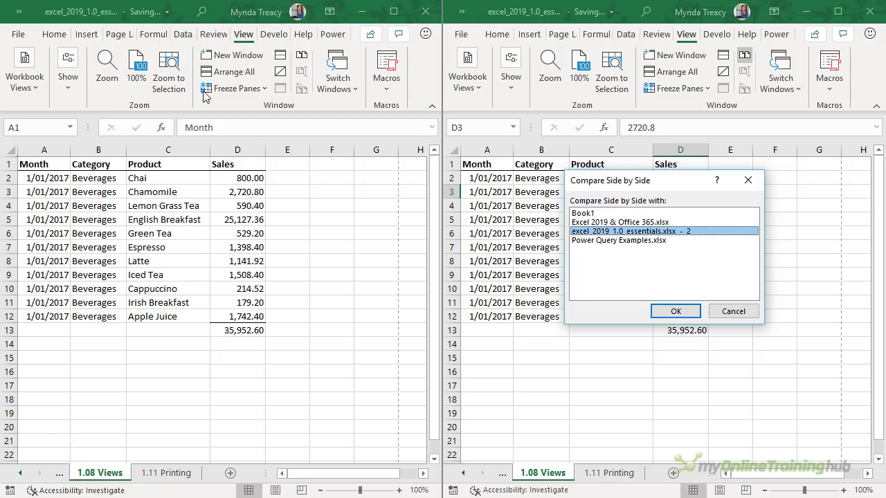
left_click(676, 312)
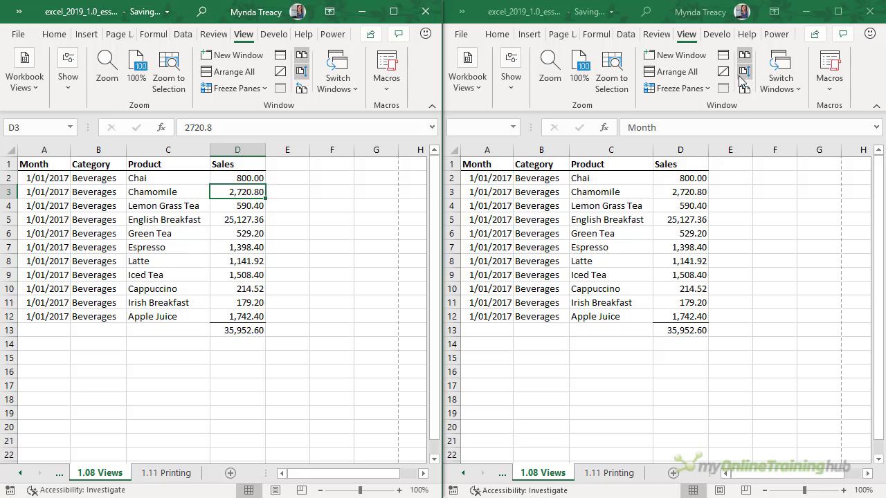
scroll(738, 288, "down", 3)
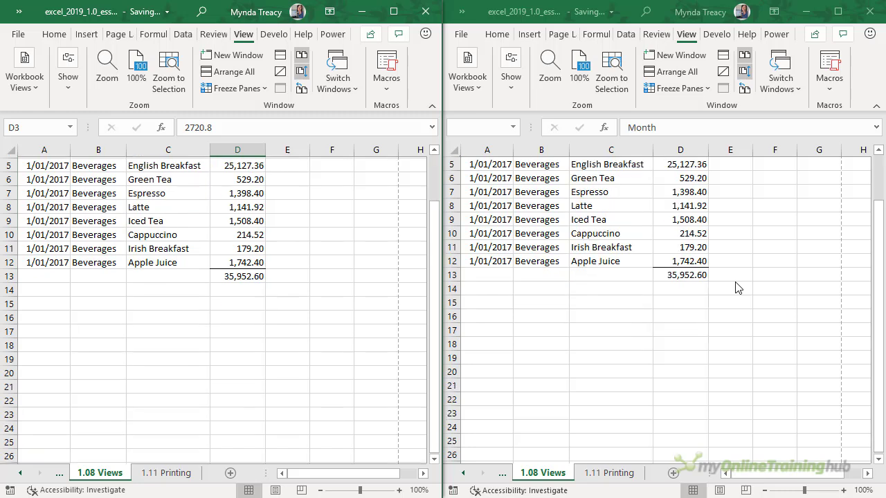
scroll(738, 288, "up", 3)
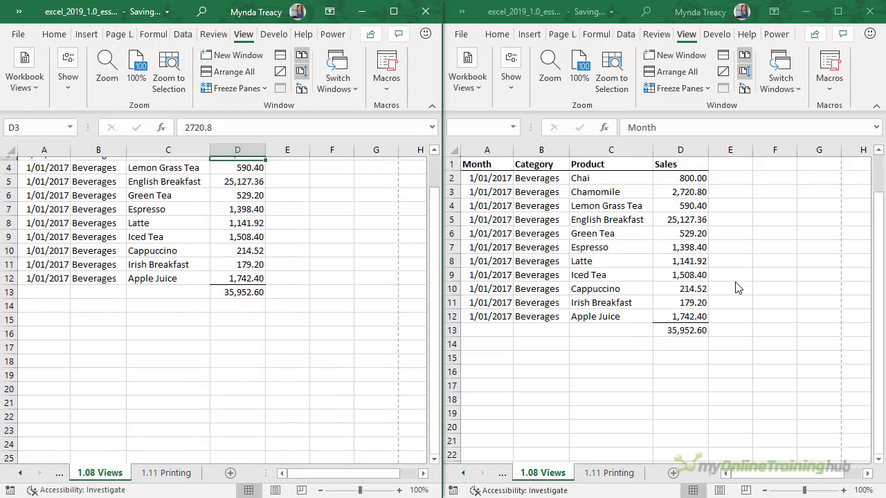
left_click(175, 472)
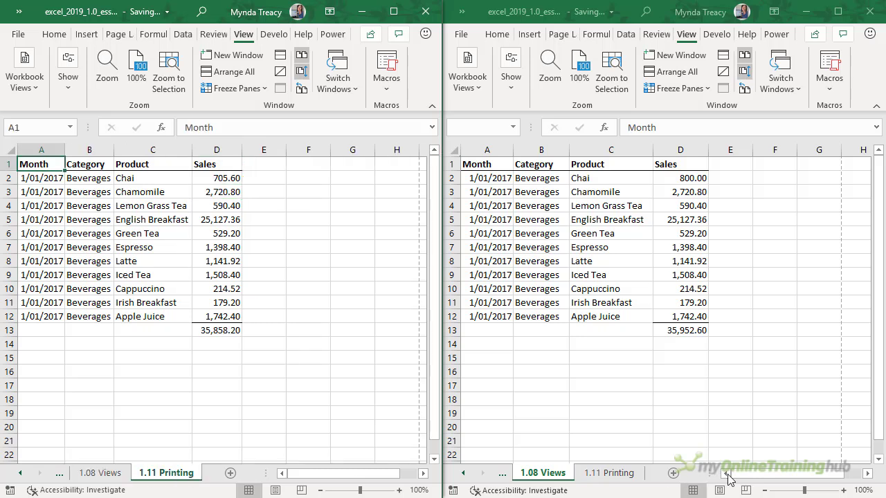
left_click_drag(753, 475, 728, 474)
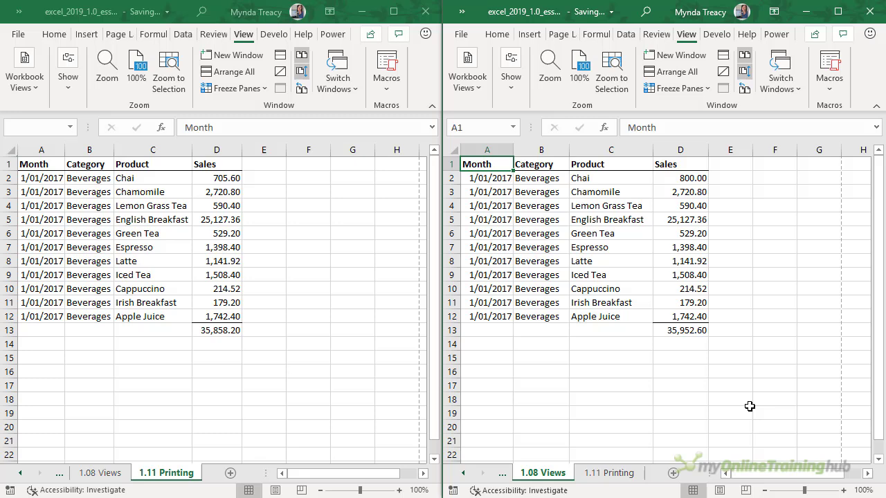
Close one of the two workbook windows and maximize the remaining one on the 1.08 Views sheet.
left_click(870, 11)
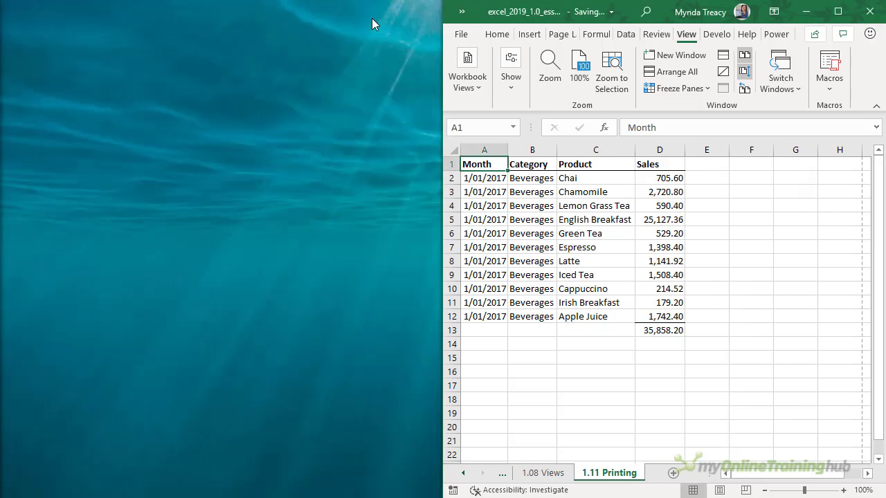
left_click(836, 13)
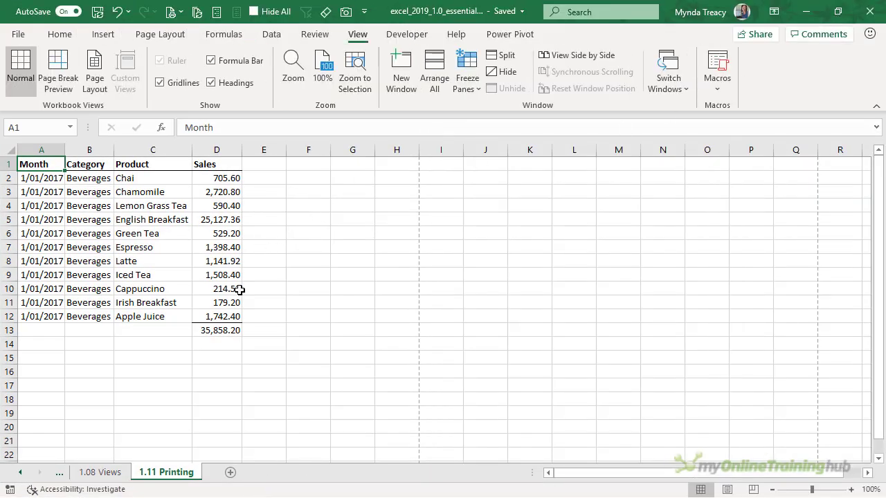
left_click(100, 472)
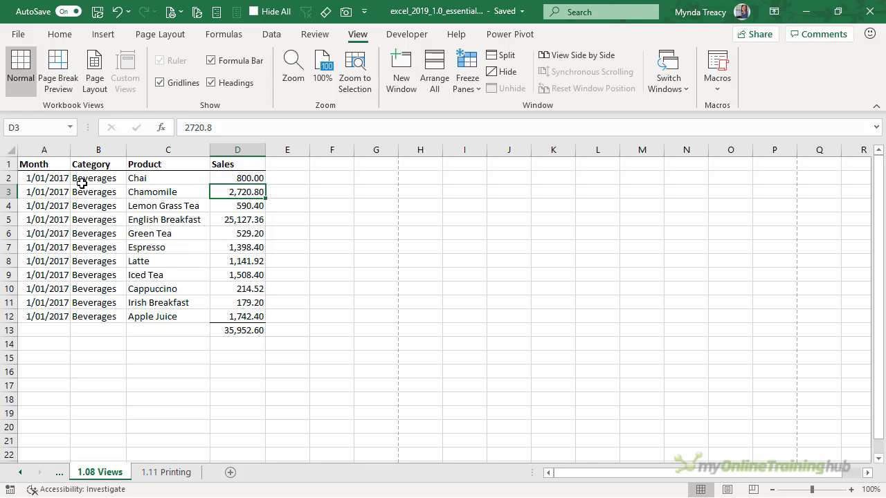
Freeze the top row of the 1.08 Views sheet.
left_click(467, 81)
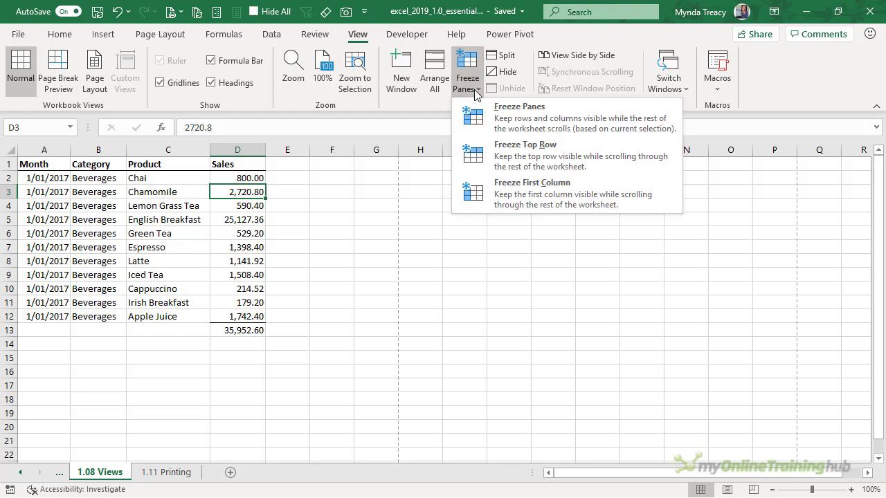
left_click(572, 160)
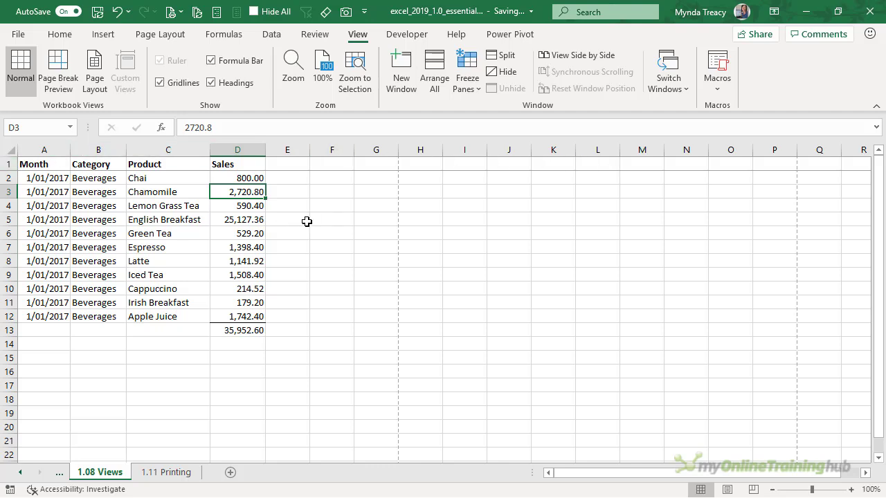
scroll(366, 222, "down", 5)
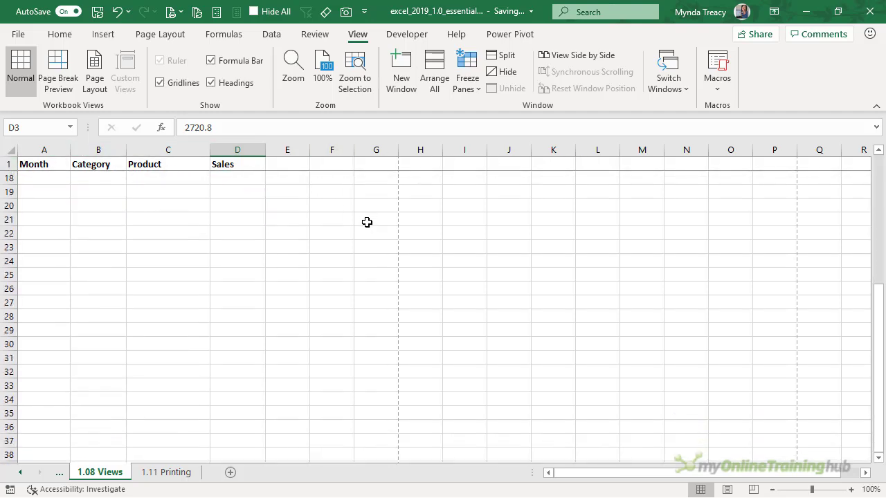
scroll(367, 222, "up", 5)
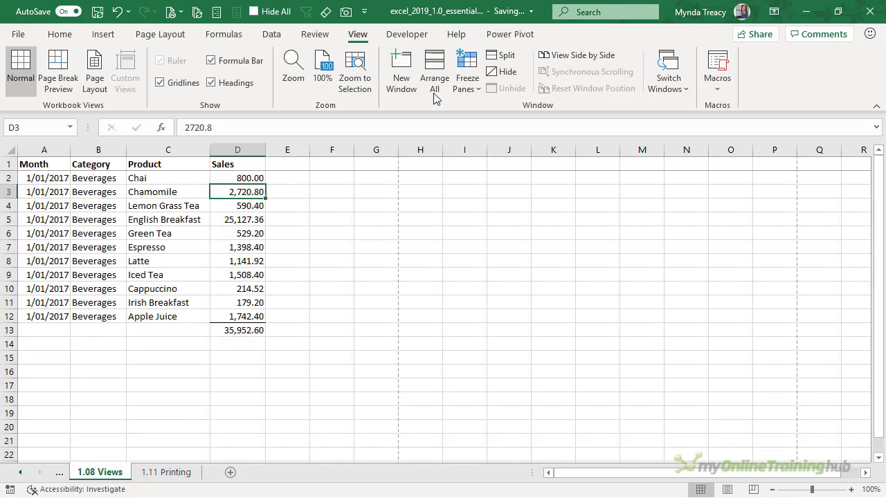
Freeze the first column of the 1.08 Views sheet in place of the top row, and unfreeze the panes.
left_click(467, 77)
left_click(389, 297)
mouse_move(609, 474)
left_mouse_down()
mouse_move(707, 489)
mouse_move(813, 488)
mouse_move(795, 475)
mouse_move(616, 478)
left_mouse_up()
left_click(867, 474)
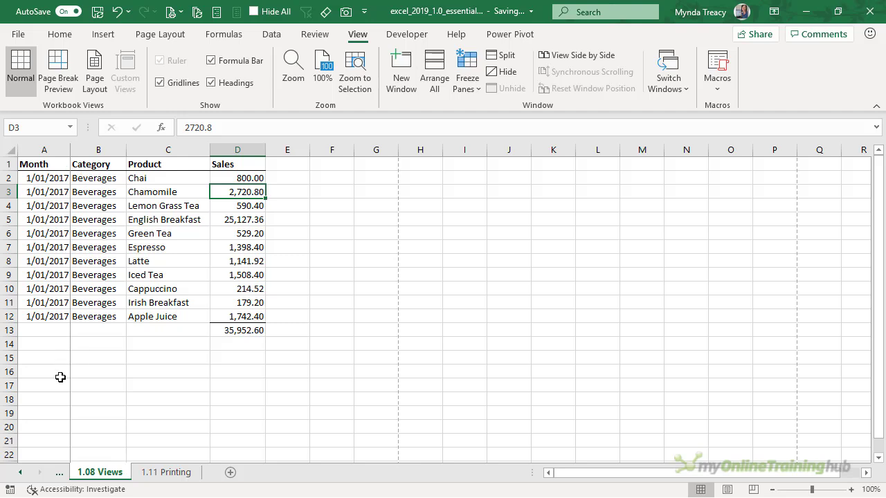
left_click(467, 84)
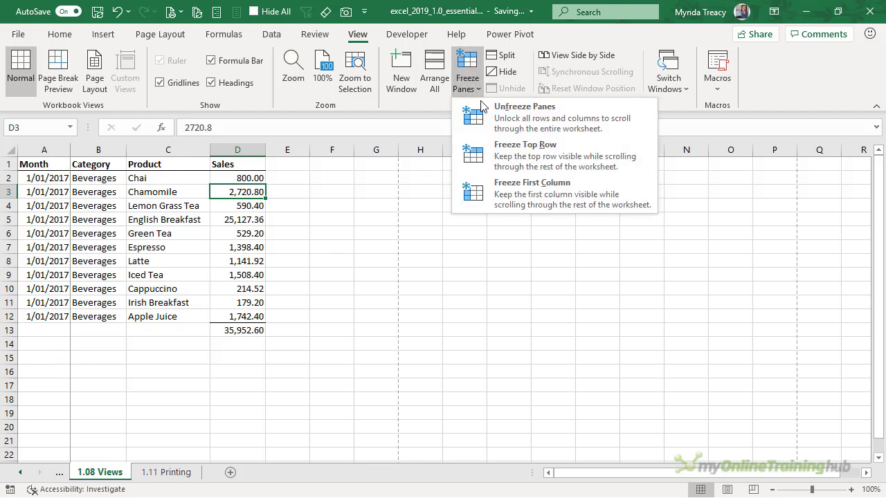
left_click(515, 115)
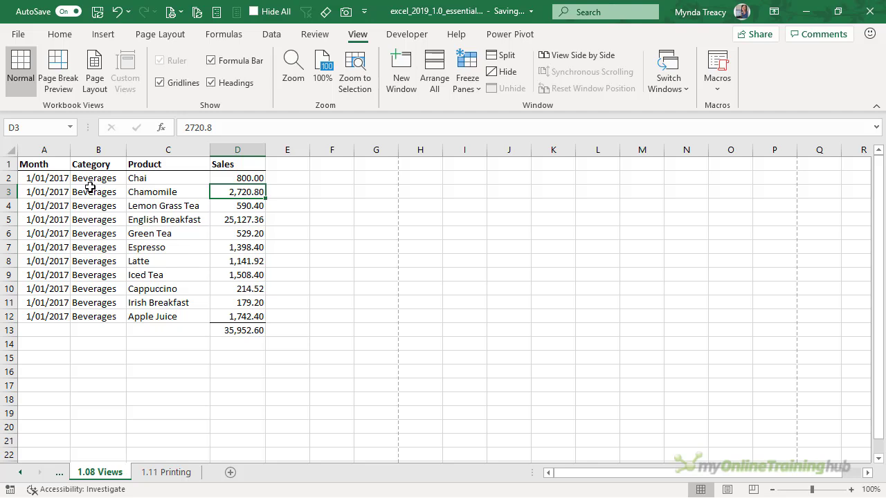
Freeze rows 1 and 2 and columns A and B from cell C3, test the frozen area, and unfreeze the panes.
left_click(140, 192)
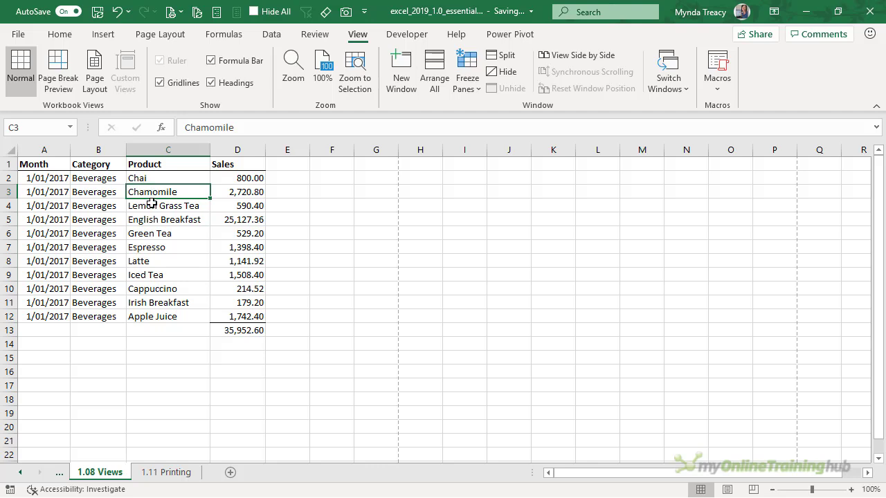
left_click(470, 88)
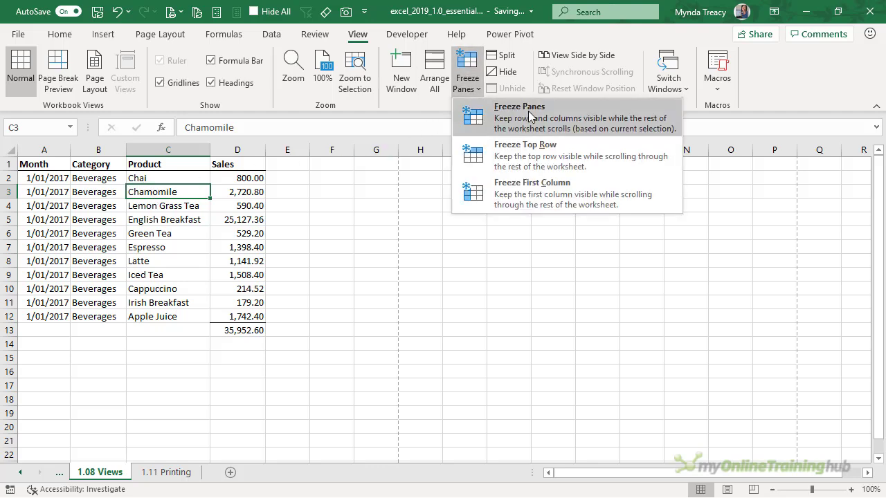
left_click(531, 116)
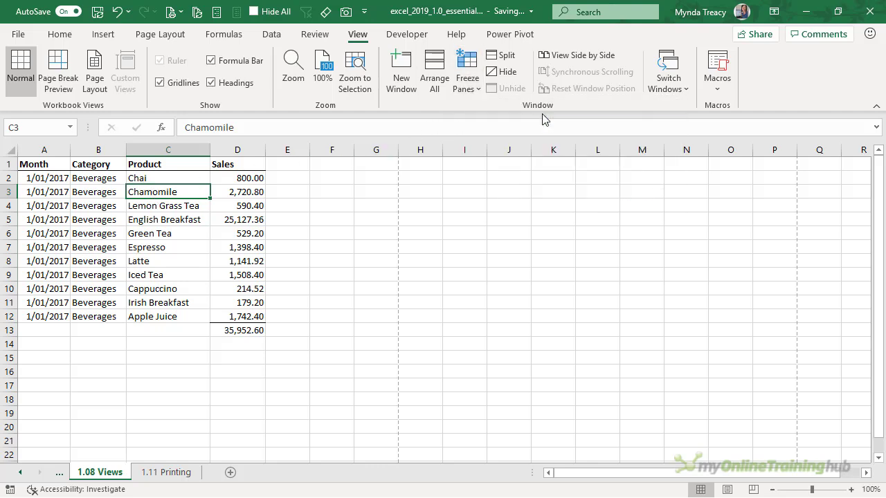
left_click(438, 278)
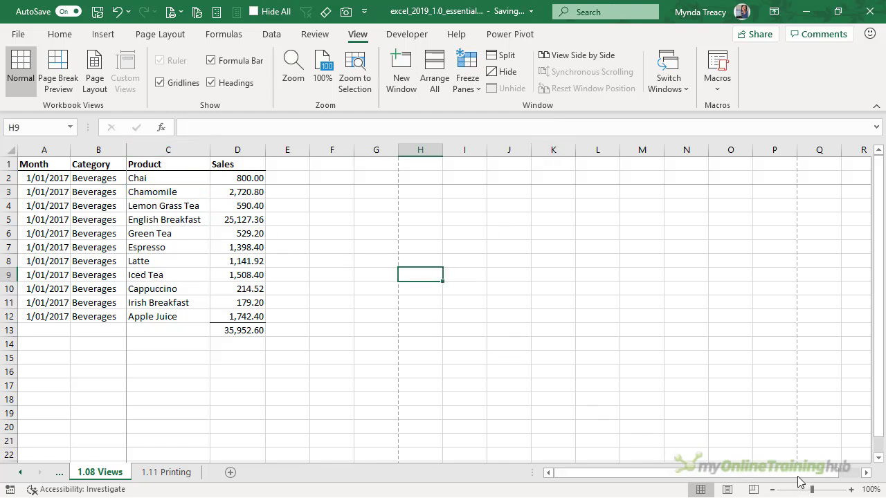
left_click(866, 473)
left_click(866, 473)
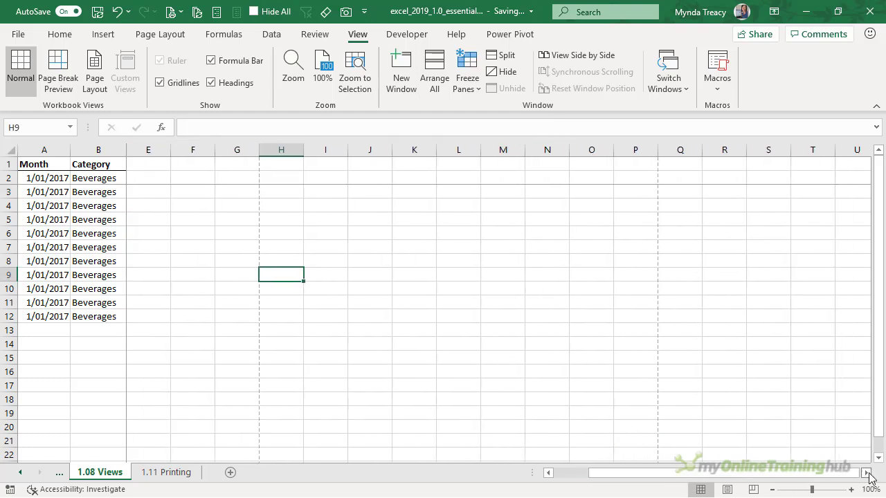
left_click(879, 458)
left_click(879, 458)
left_click(879, 458)
left_click(879, 458)
left_click(880, 458)
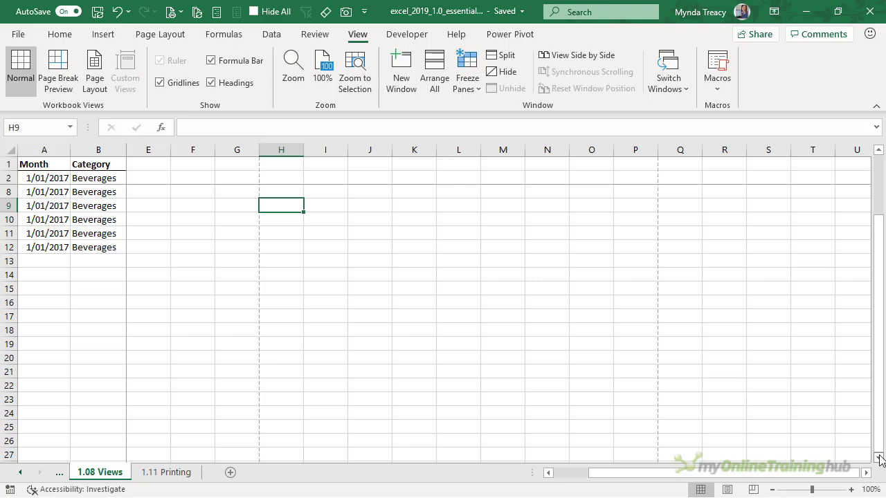
left_click(467, 89)
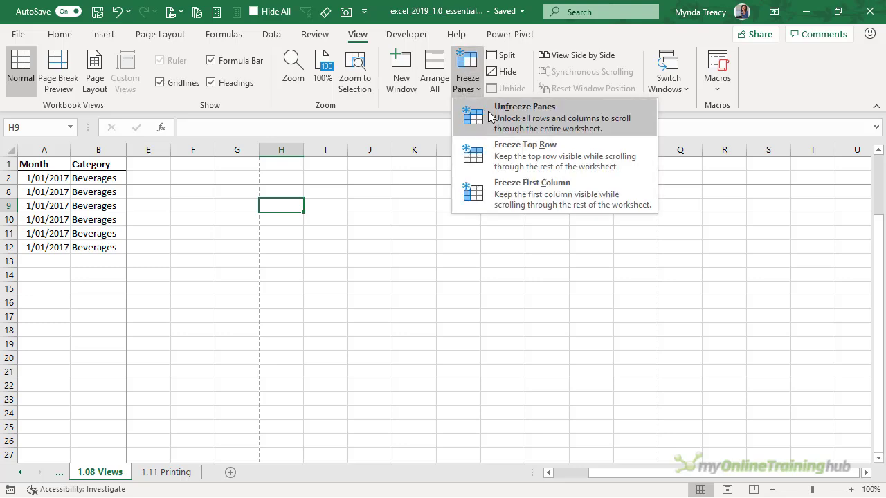
left_click(513, 118)
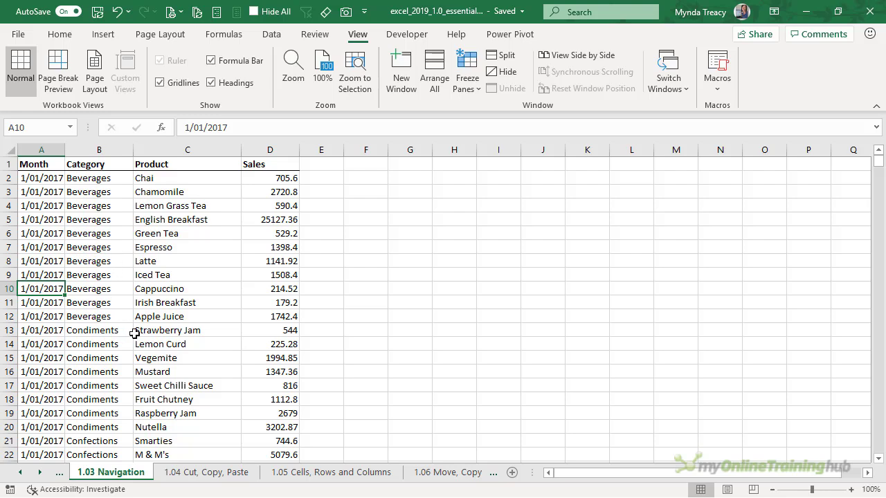
Split the 1.03 Navigation sheet at cell B13, and bring the lower panes to row 22 and the upper panes to row 13.
left_click(94, 331)
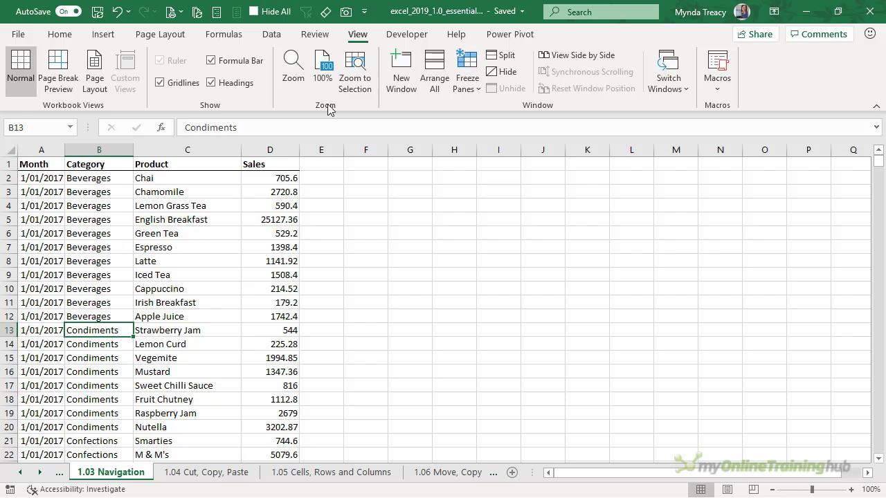
left_click(504, 55)
left_click(149, 351)
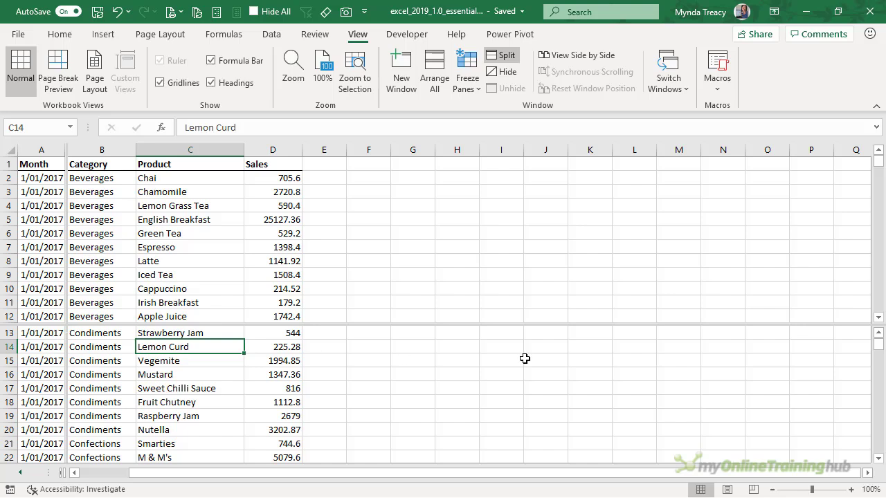
left_click_drag(880, 459, 879, 463)
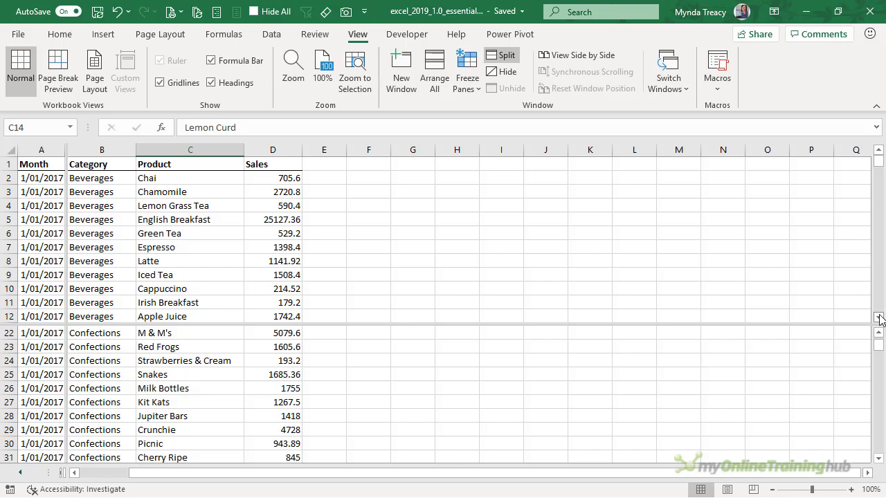
left_click_drag(880, 318, 879, 318)
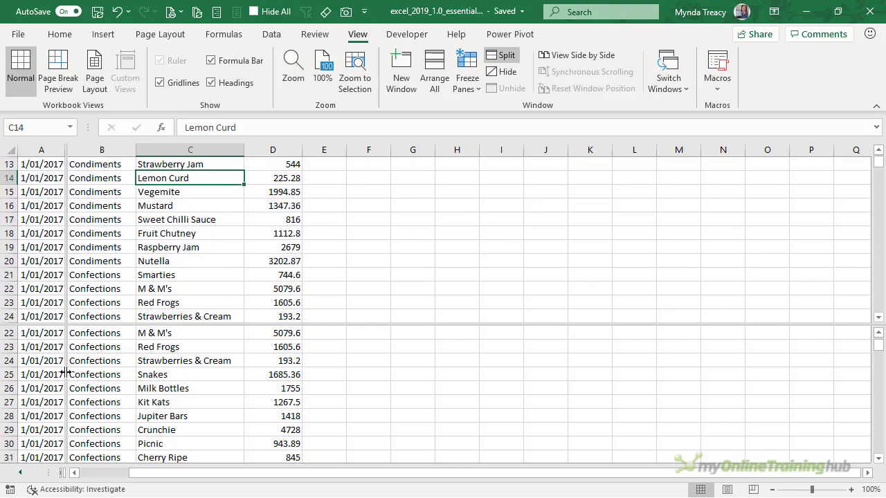
Move the vertical split past column B, and browse the panes on both sides until the second one starts at column C.
left_click_drag(68, 373, 136, 378)
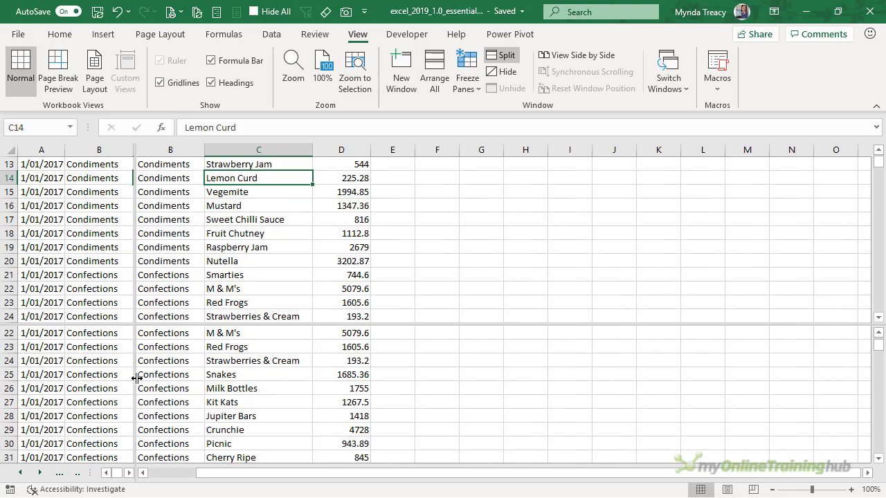
left_click(130, 473)
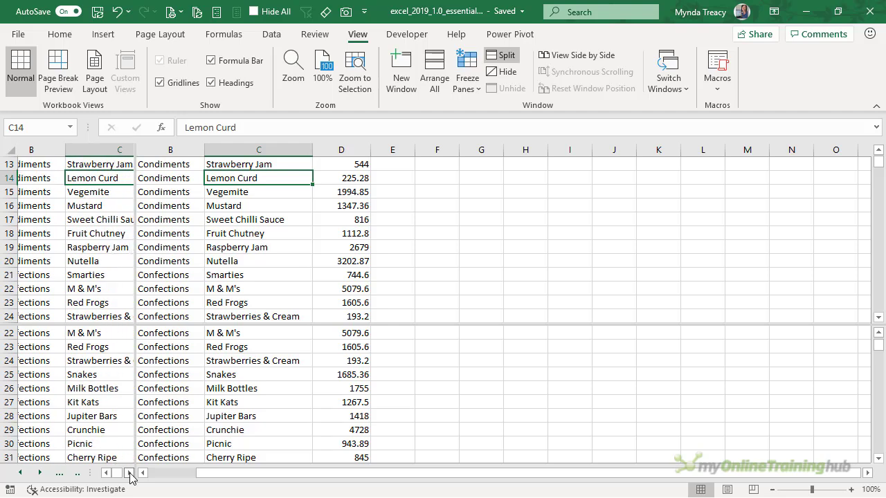
left_click(130, 473)
left_click(130, 474)
left_click(106, 473)
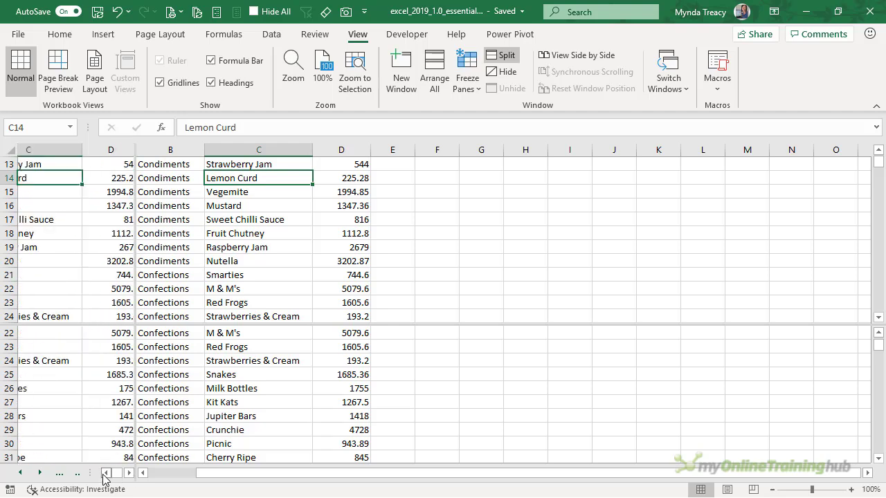
left_click(106, 474)
left_click(106, 473)
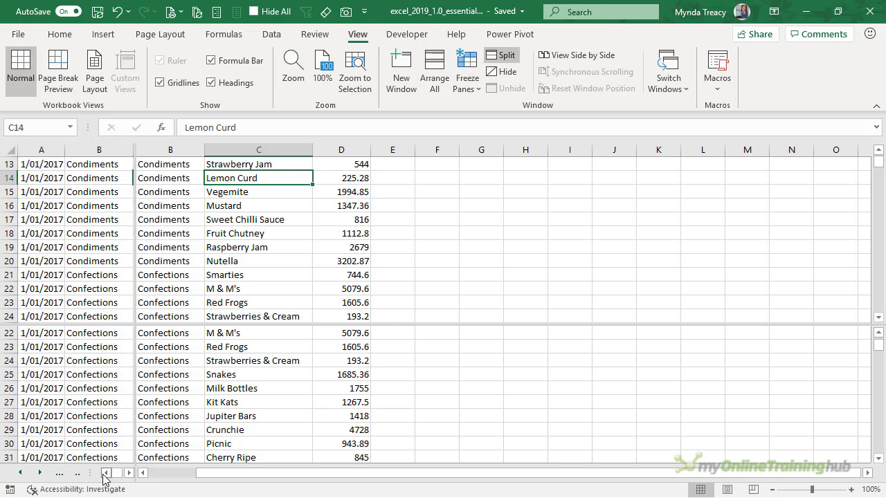
left_click(143, 474)
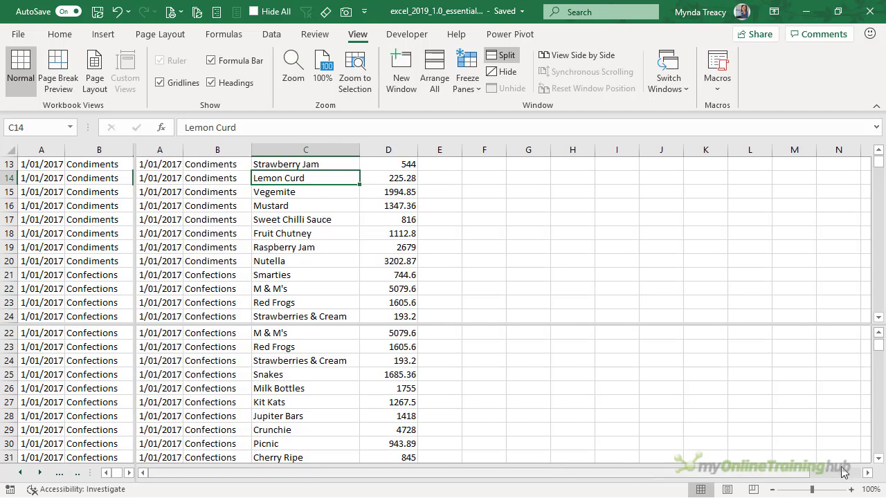
left_click(869, 474)
left_click(868, 473)
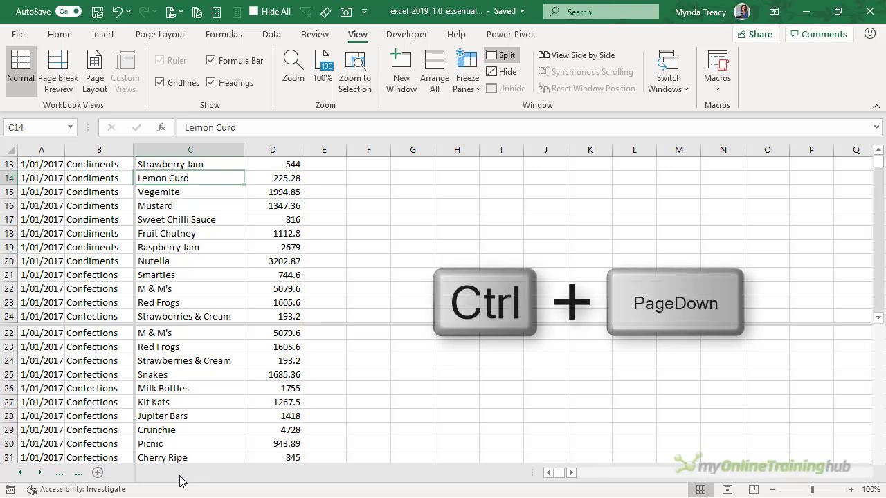
Switch to the next worksheet and back to 1.03 Navigation, and remove the split from the sheet.
key("ctrl+Page_Down")
key("ctrl+Page_Up")
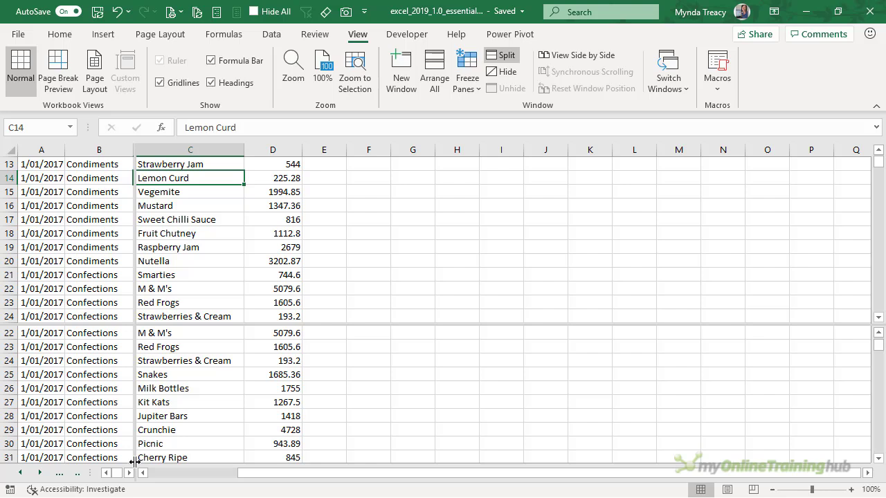
double_click(132, 323)
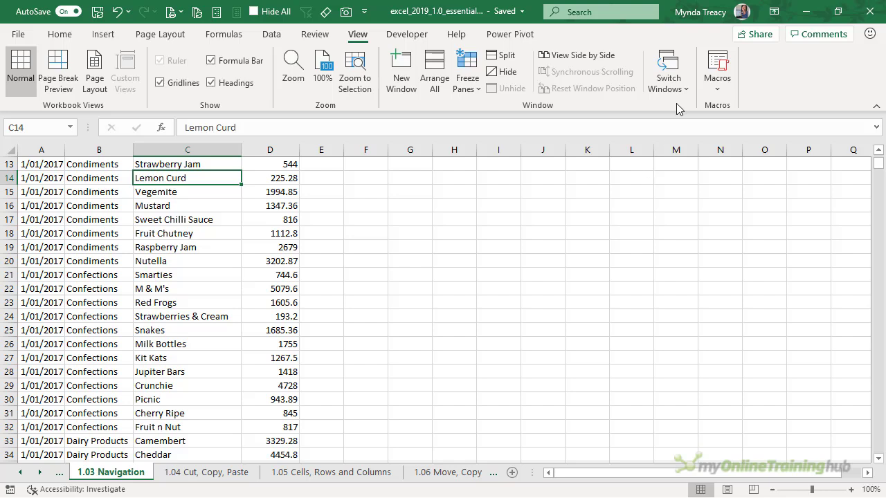
View the list of open workbook windows, close it, and cycle to the next open workbook.
left_click(686, 89)
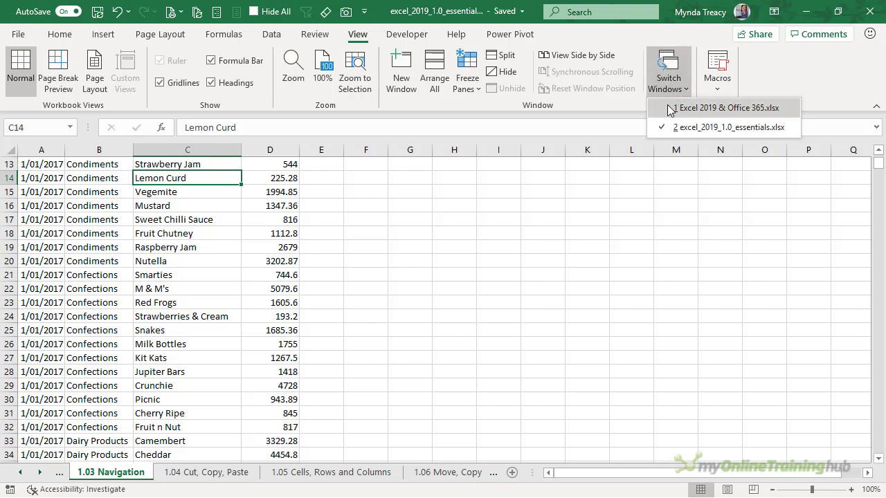
key("Escape")
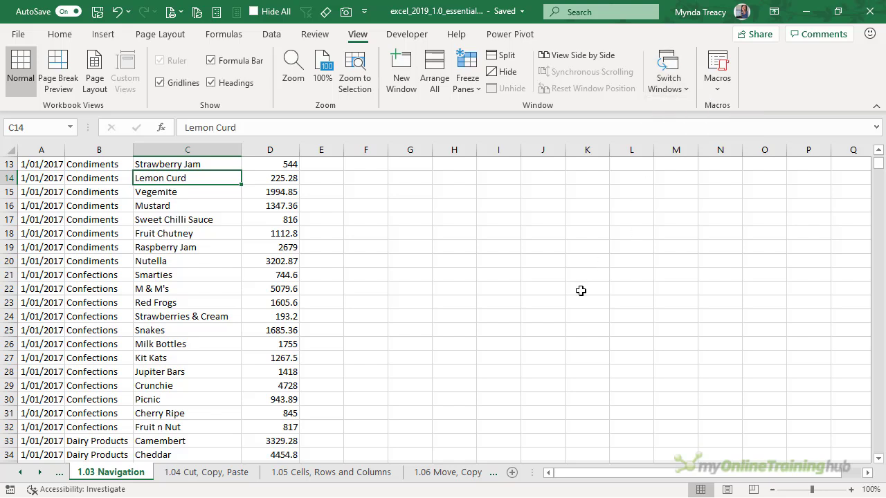
key("ctrl+Tab")
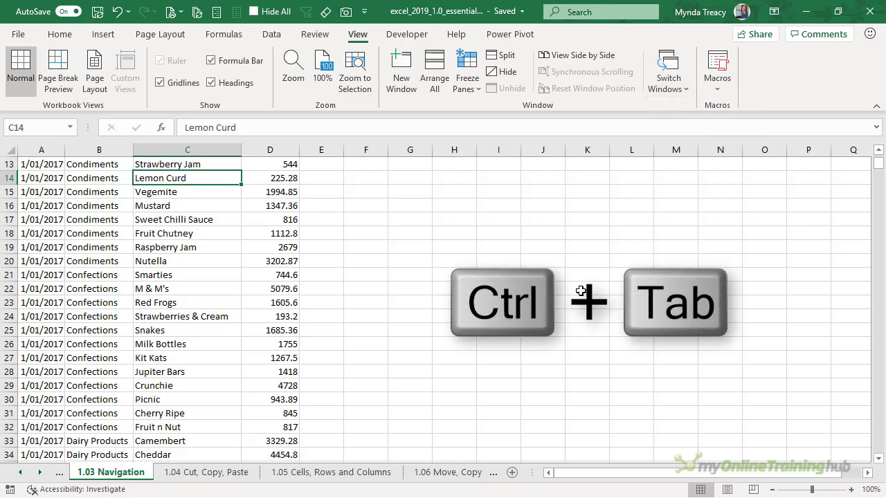